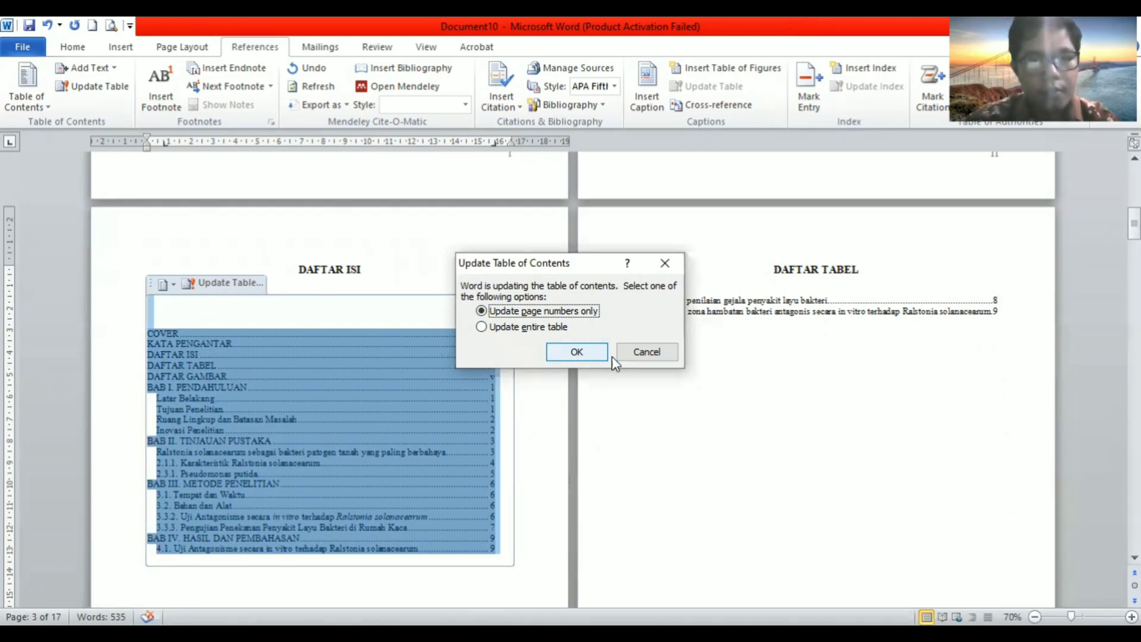
# Cancel the pending table of contents update and check the actual page number of section 3.3.3 in the document body.
pyautogui.click(635, 356)
pyautogui.scroll(-8, 847, 386)
pyautogui.scroll(-20, 852, 395)
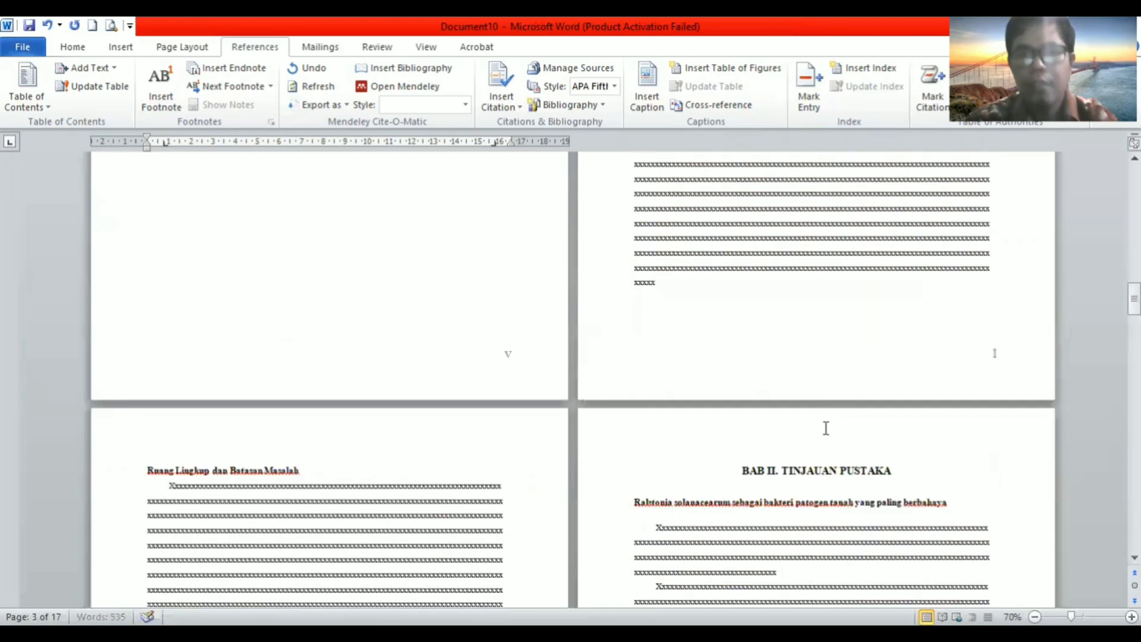
pyautogui.scroll(3, 683, 356)
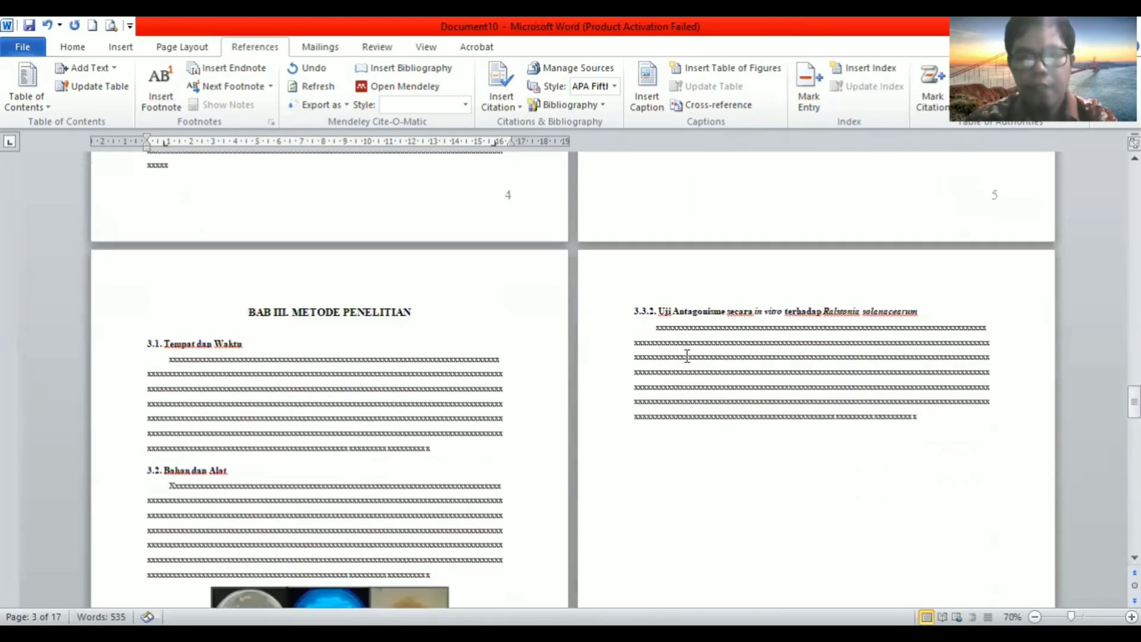
pyautogui.scroll(-15, 680, 351)
pyautogui.scroll(-2, 684, 379)
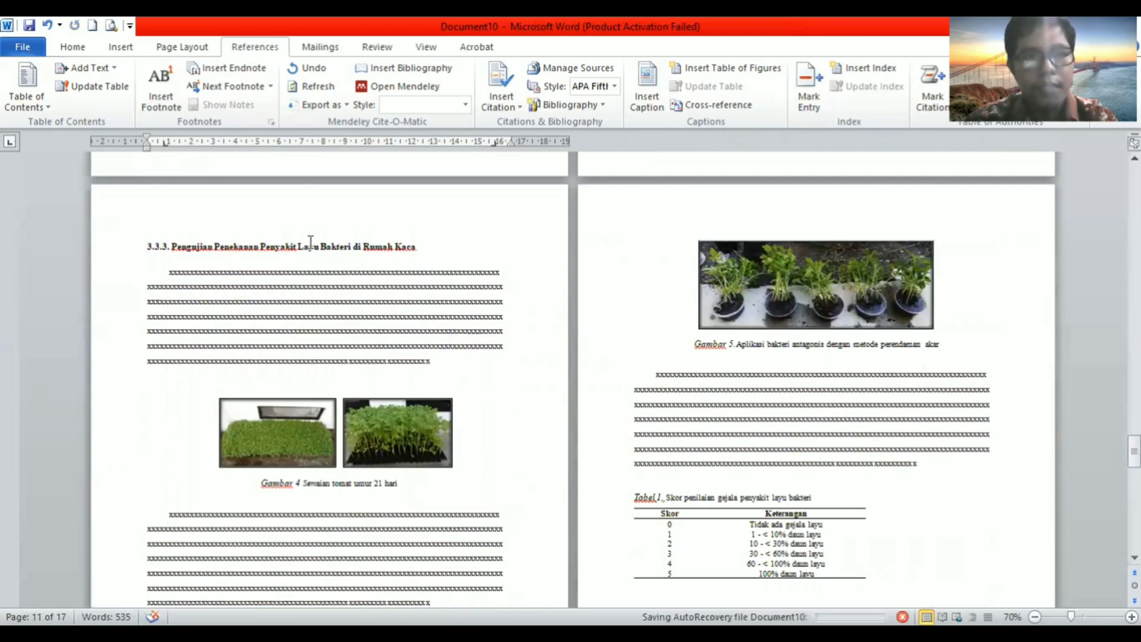
pyautogui.scroll(-6, 393, 433)
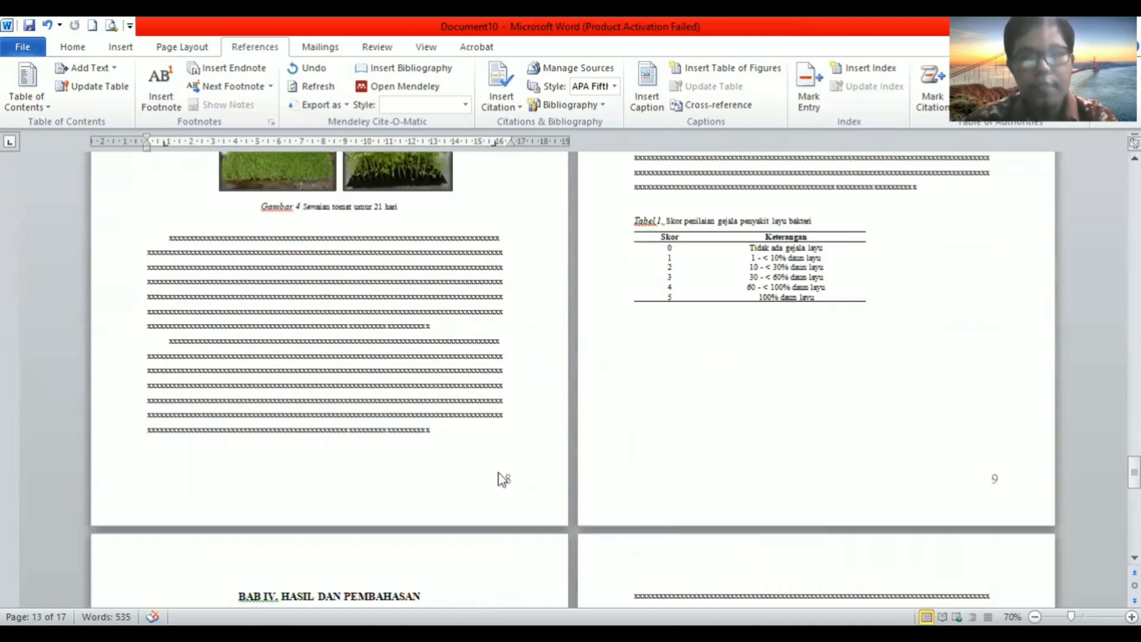
pyautogui.scroll(6, 509, 476)
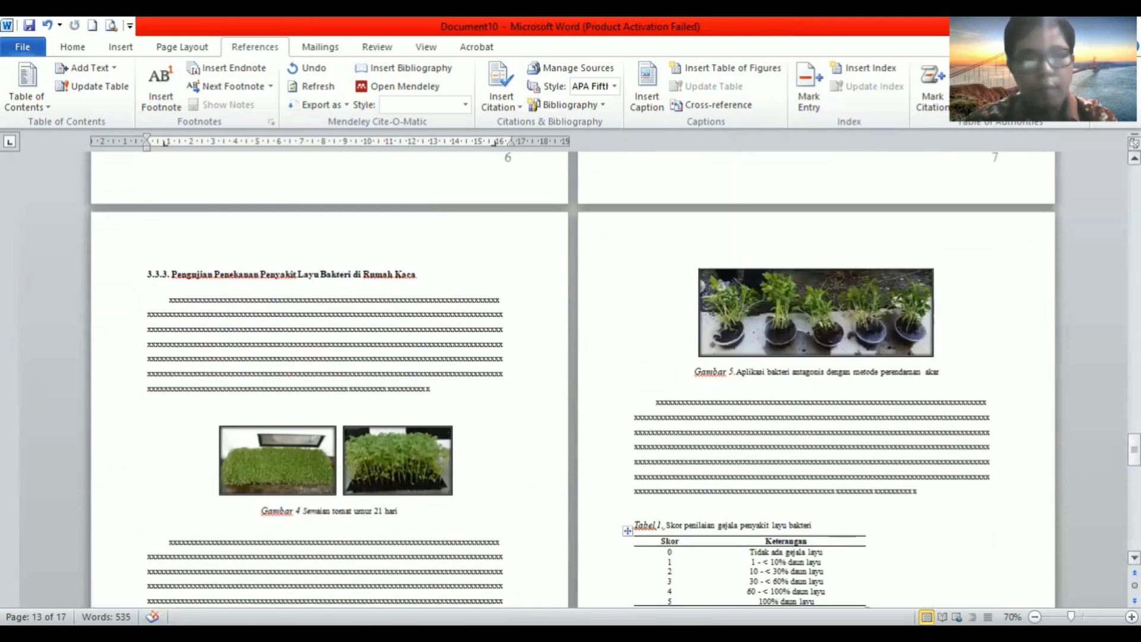
# Update only the page numbers of the table of contents on the DAFTAR ISI page.
pyautogui.moveTo(1134, 450); pyautogui.dragTo(1134, 180)
pyautogui.scroll(-13, 489, 451)
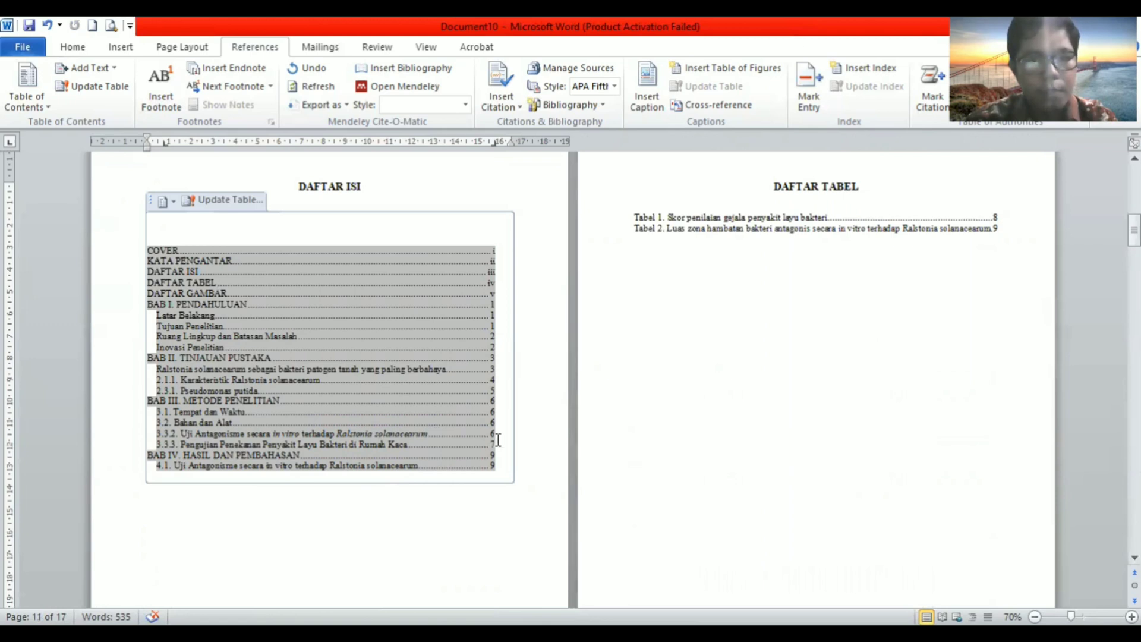
pyautogui.moveTo(499, 440); pyautogui.dragTo(197, 441)
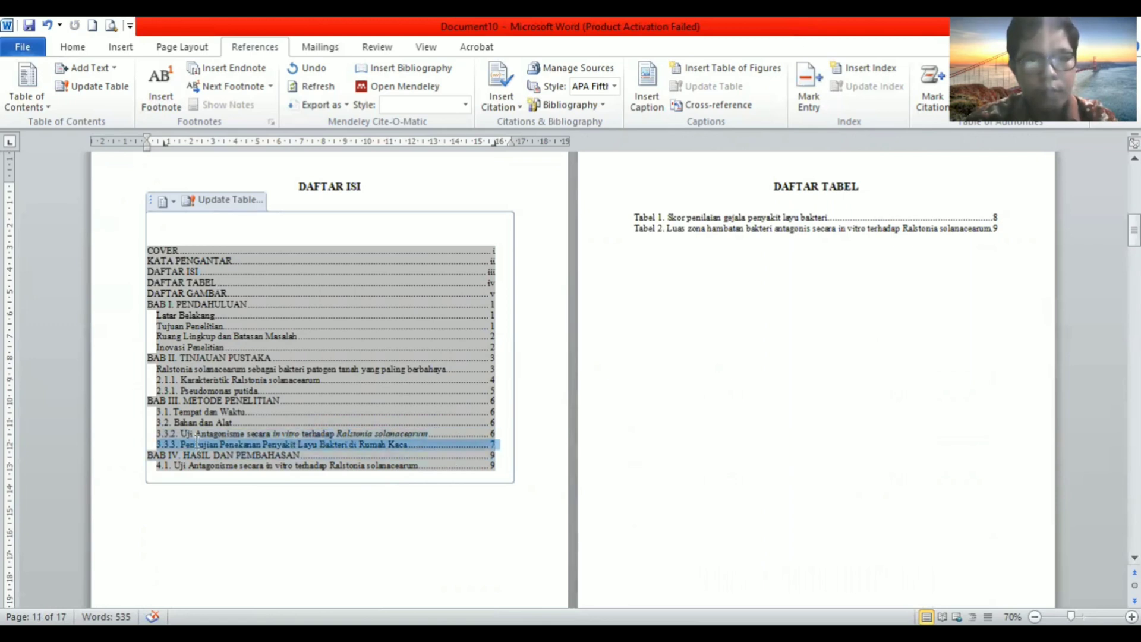
pyautogui.click(232, 201)
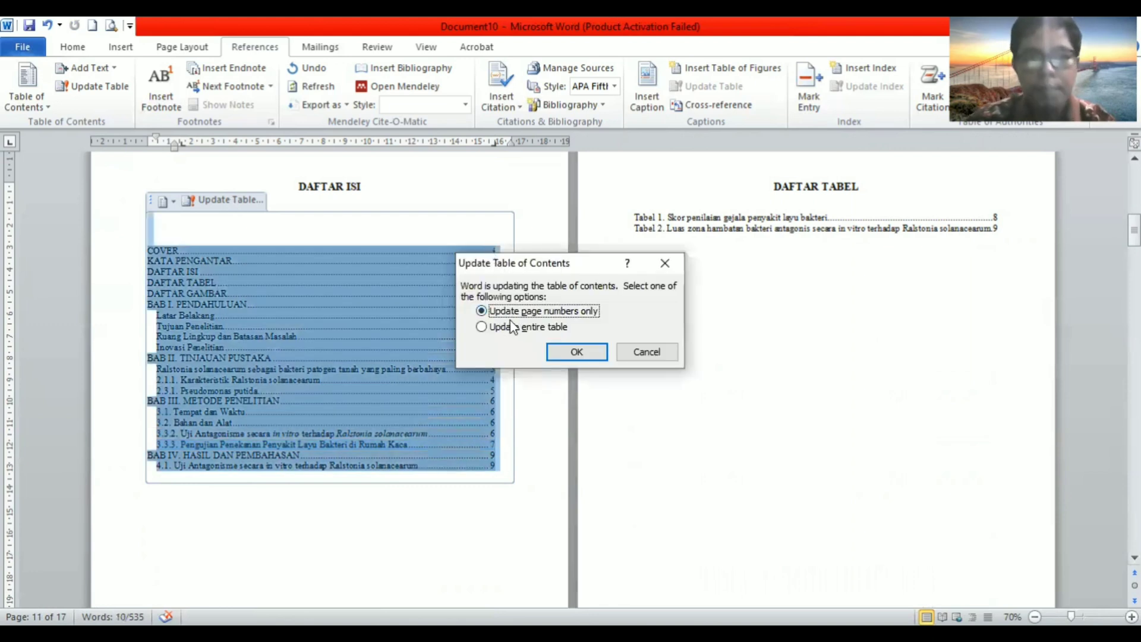
pyautogui.click(569, 353)
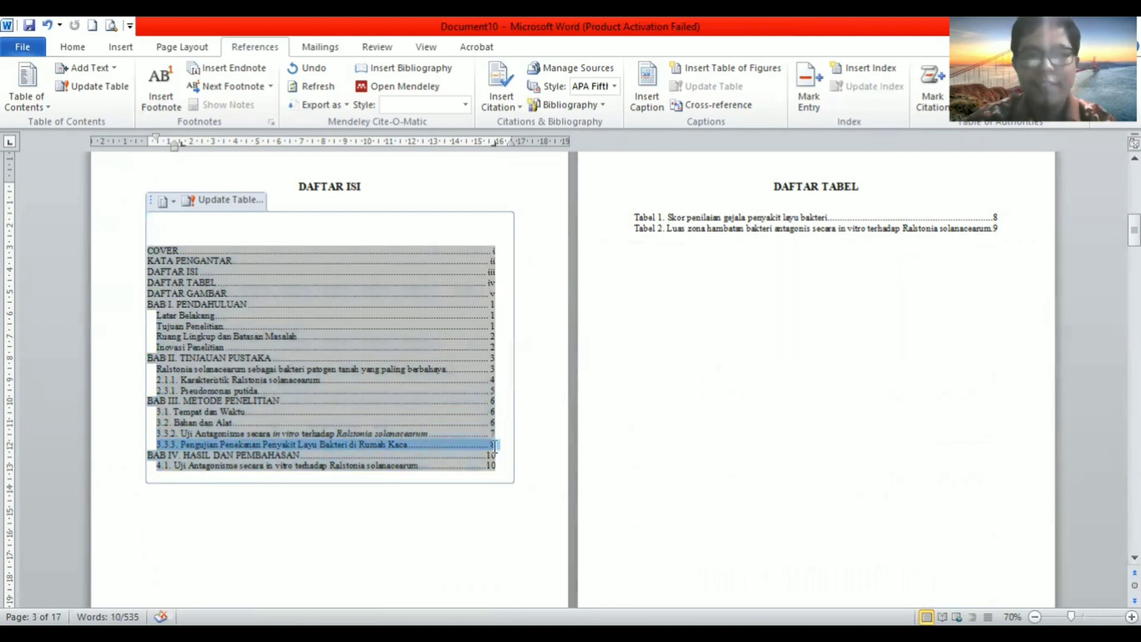
pyautogui.scroll(2, 492, 450)
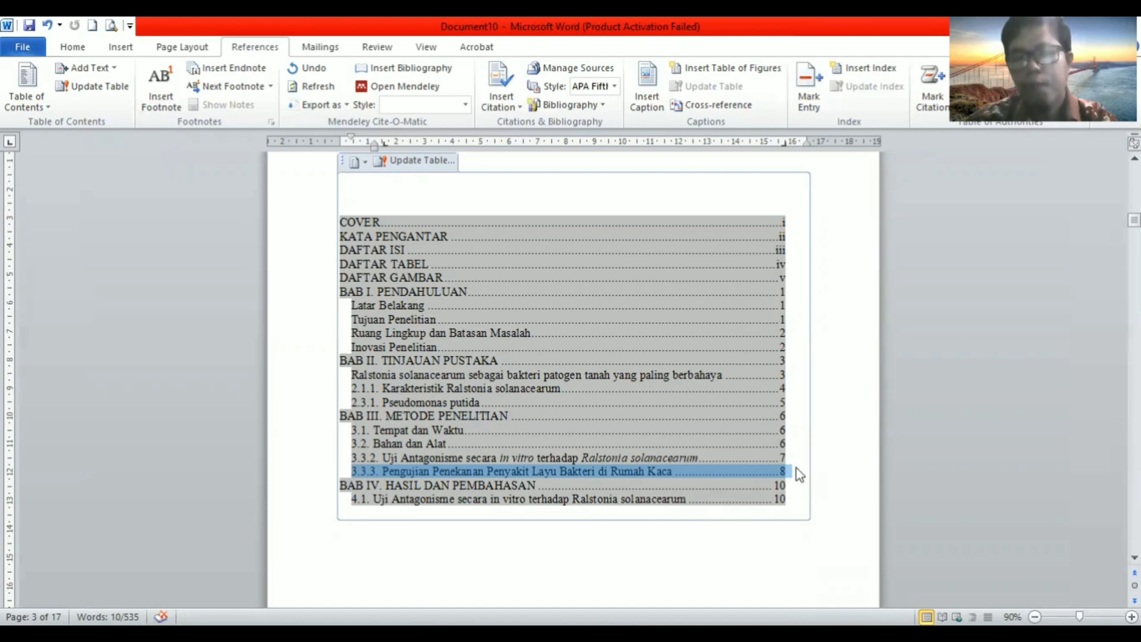
# Update the entire list of tables on the DAFTAR TABEL page and place the cursor in its Tabel 3 entry.
pyautogui.scroll(-15, 797, 468)
pyautogui.click(750, 400)
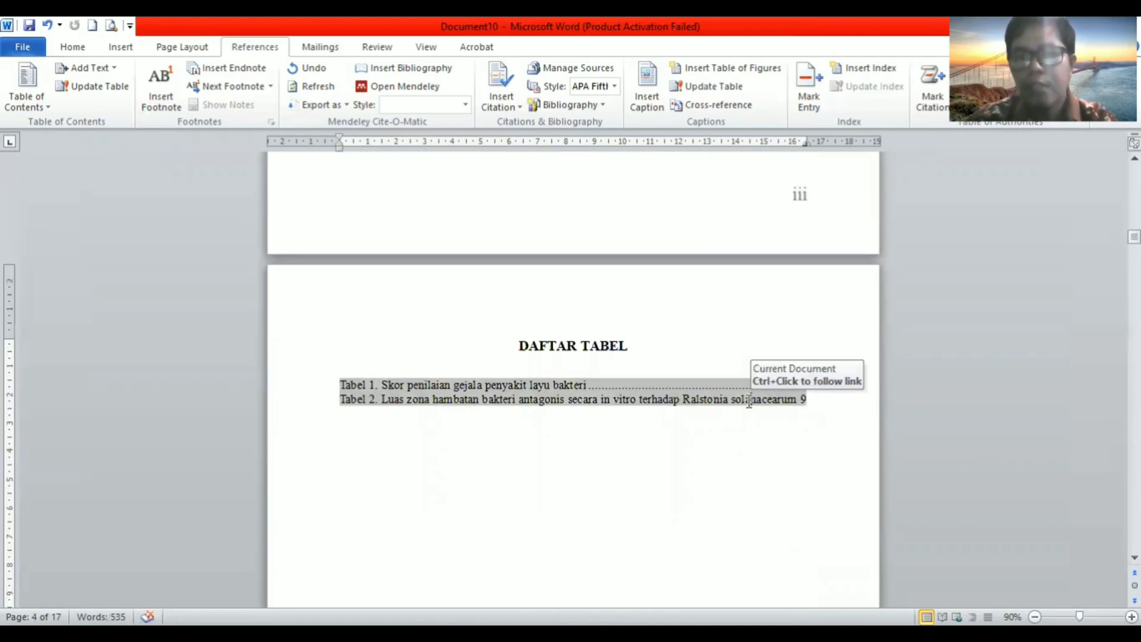
pyautogui.scroll(13, 375, 407)
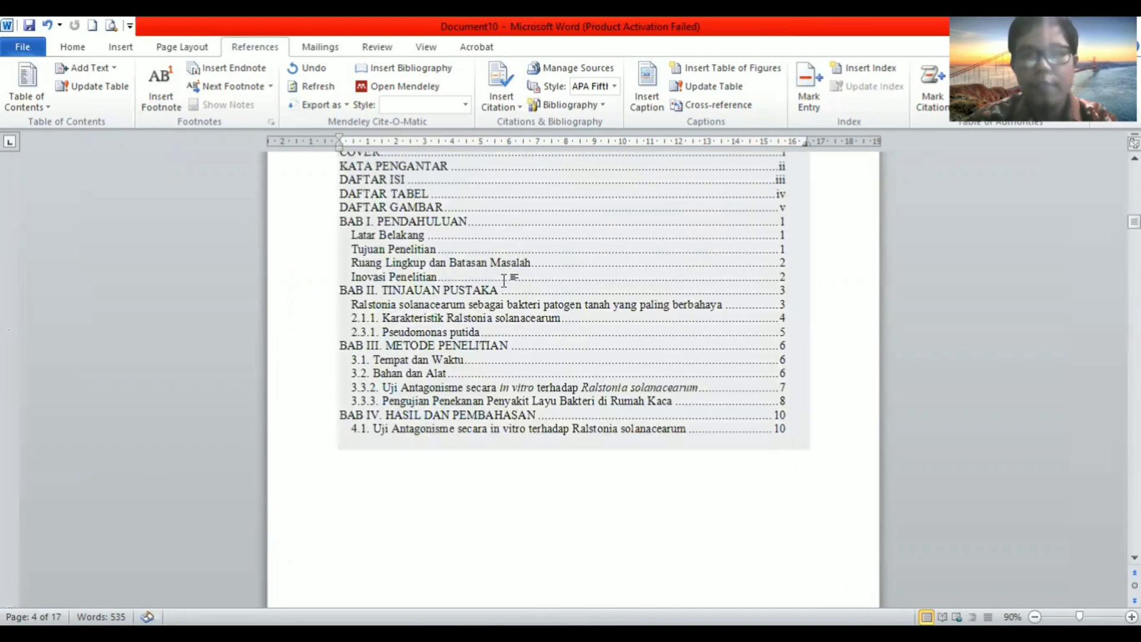
pyautogui.scroll(-12, 458, 423)
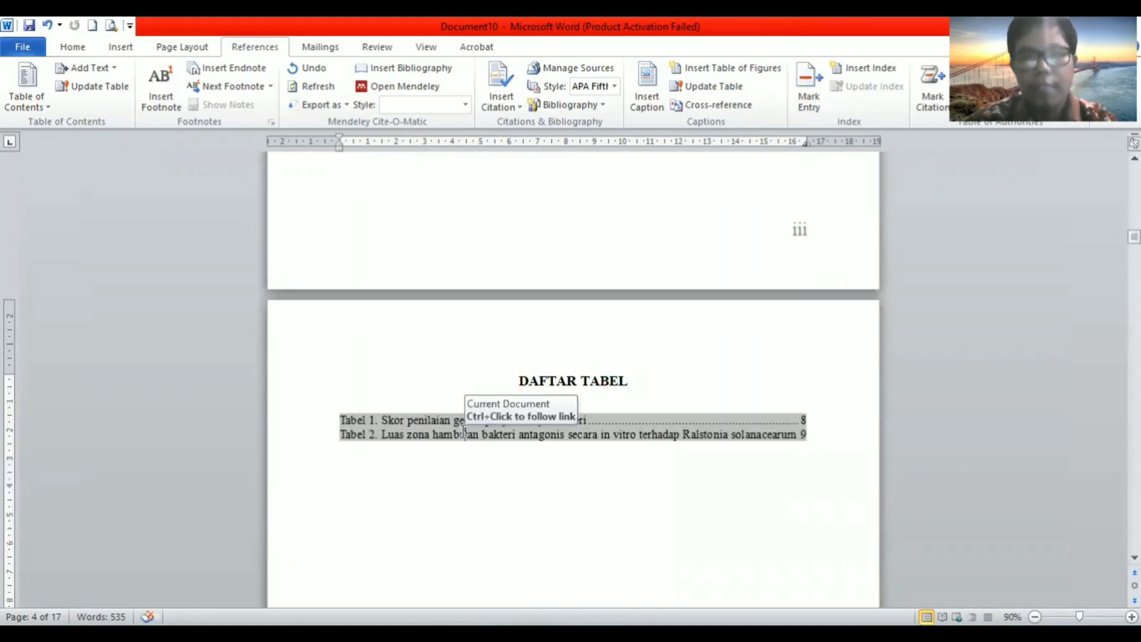
pyautogui.click(464, 430)
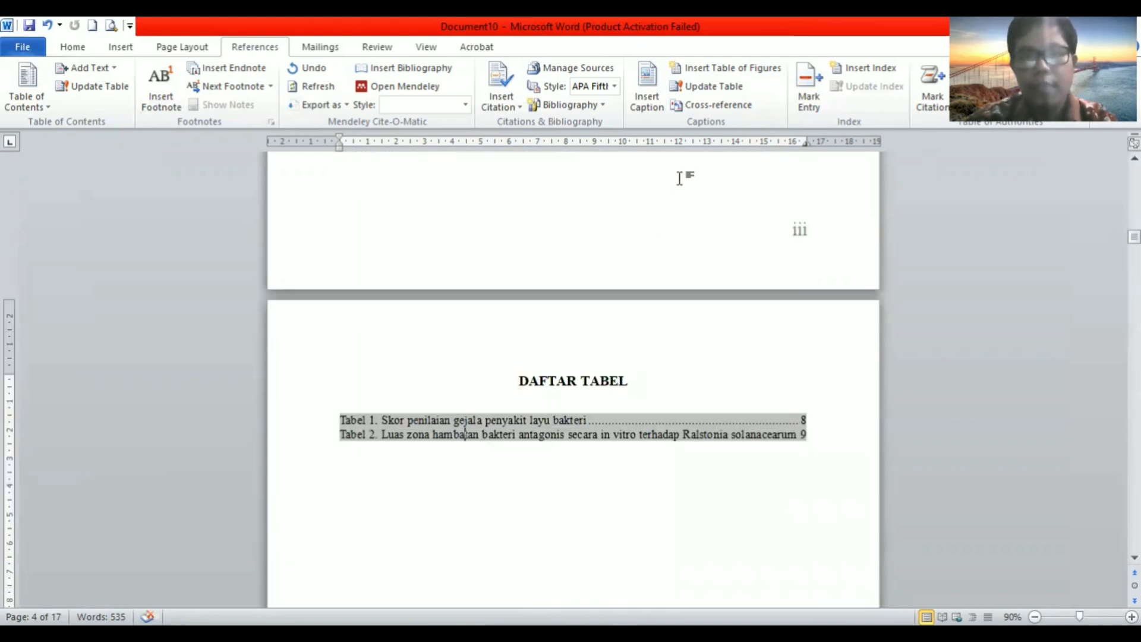
pyautogui.click(715, 89)
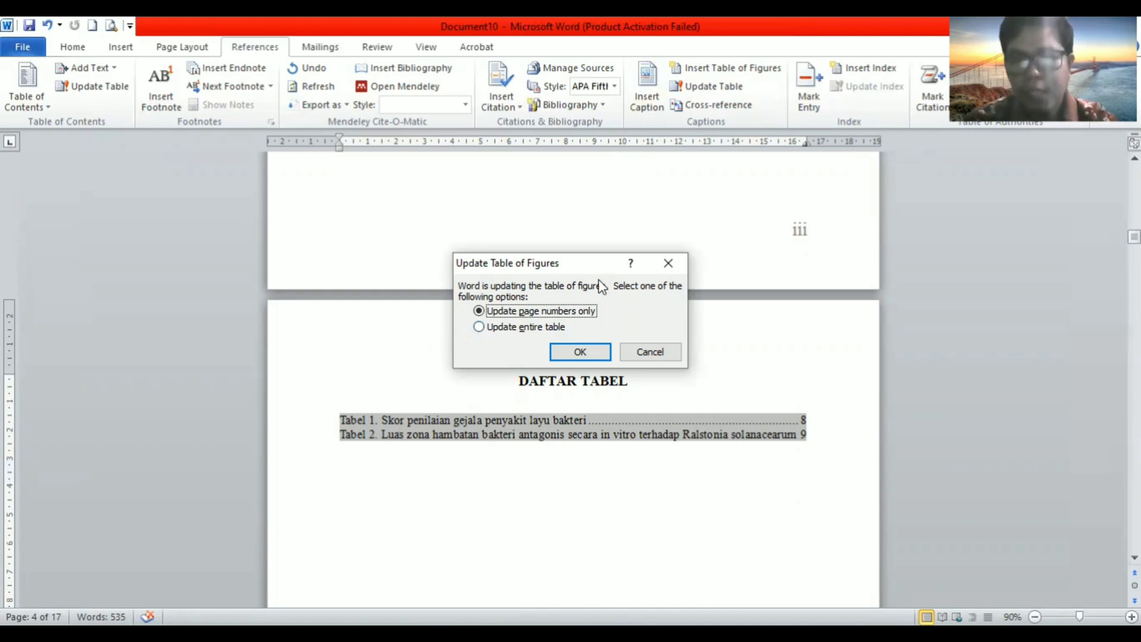
pyautogui.click(512, 327)
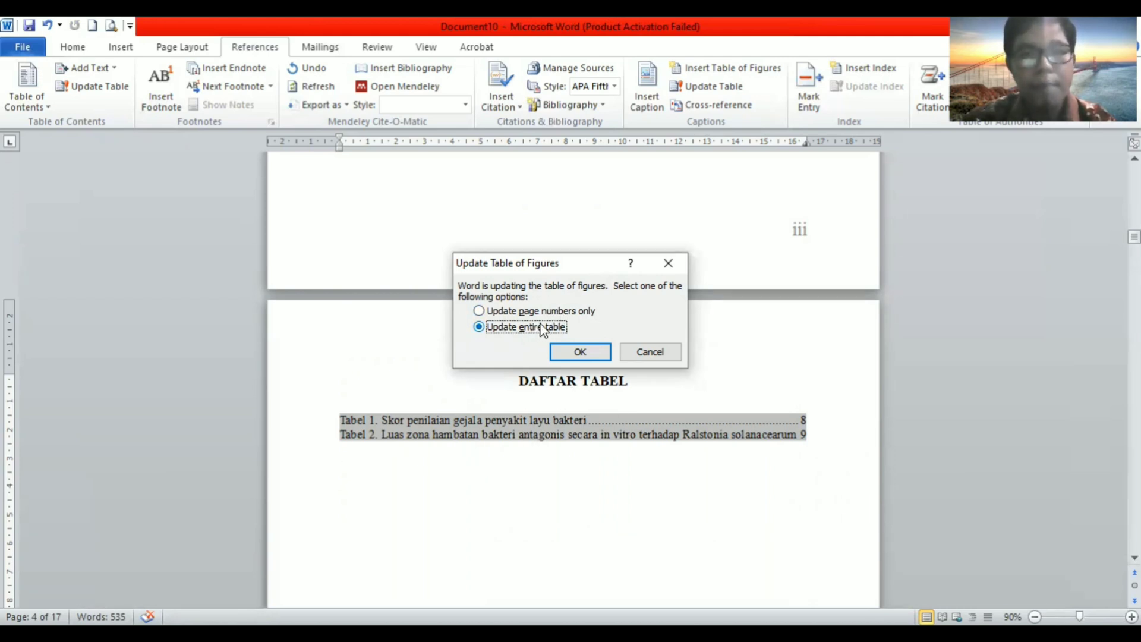
pyautogui.click(588, 354)
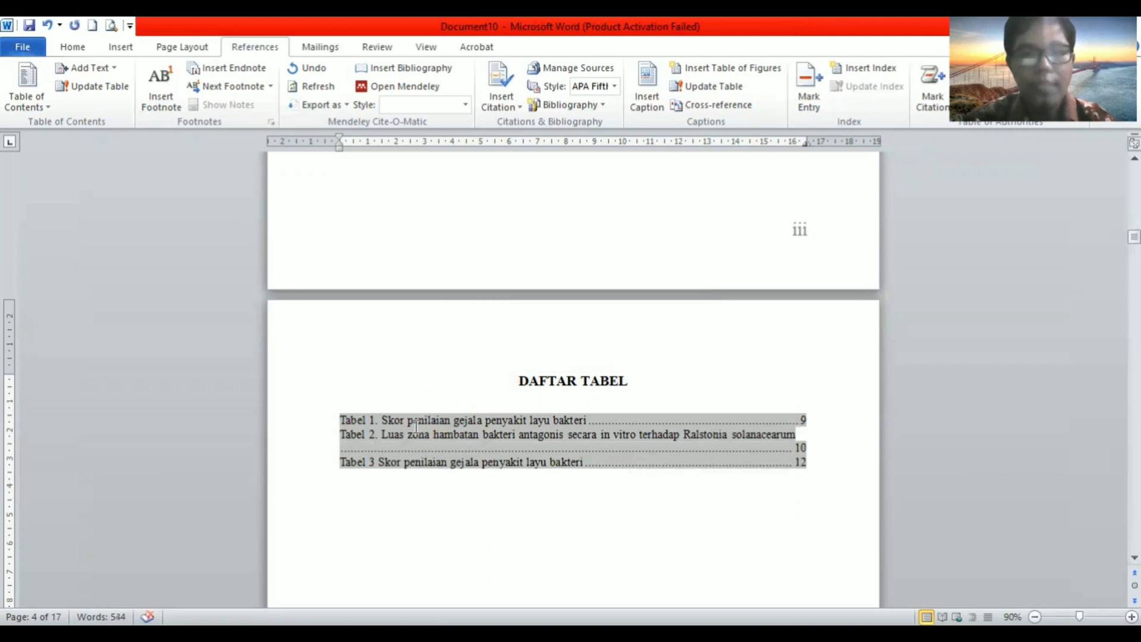
pyautogui.click(371, 462)
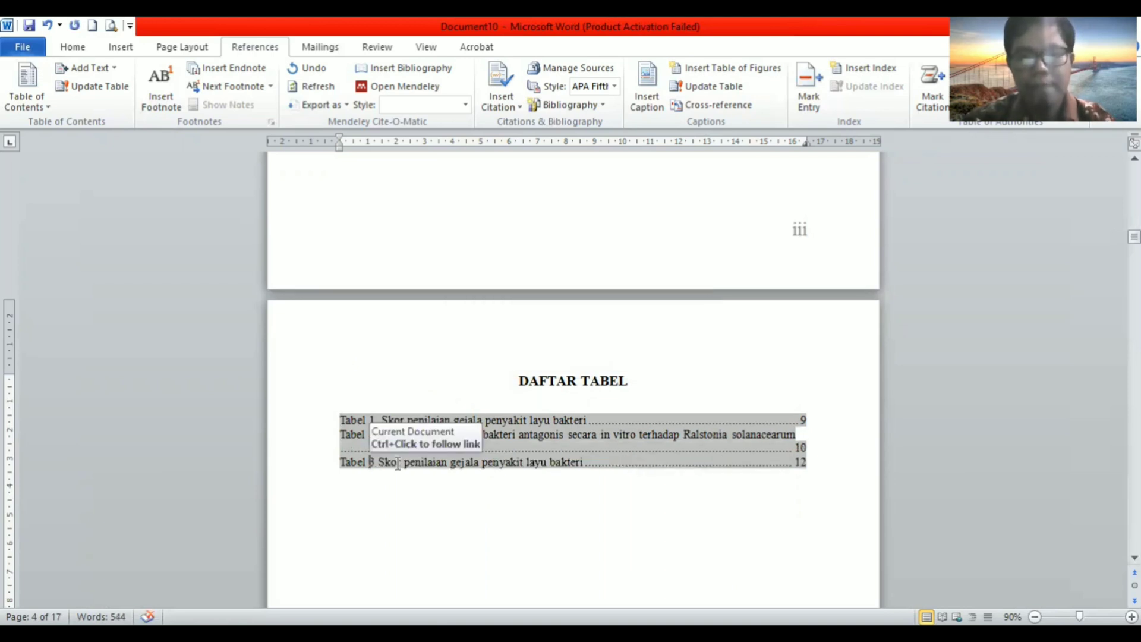
# Refresh the page numbers only of the list of figures on the DAFTAR GAMBAR page, and update the entire list as well.
pyautogui.scroll(-15, 398, 452)
pyautogui.click(446, 414)
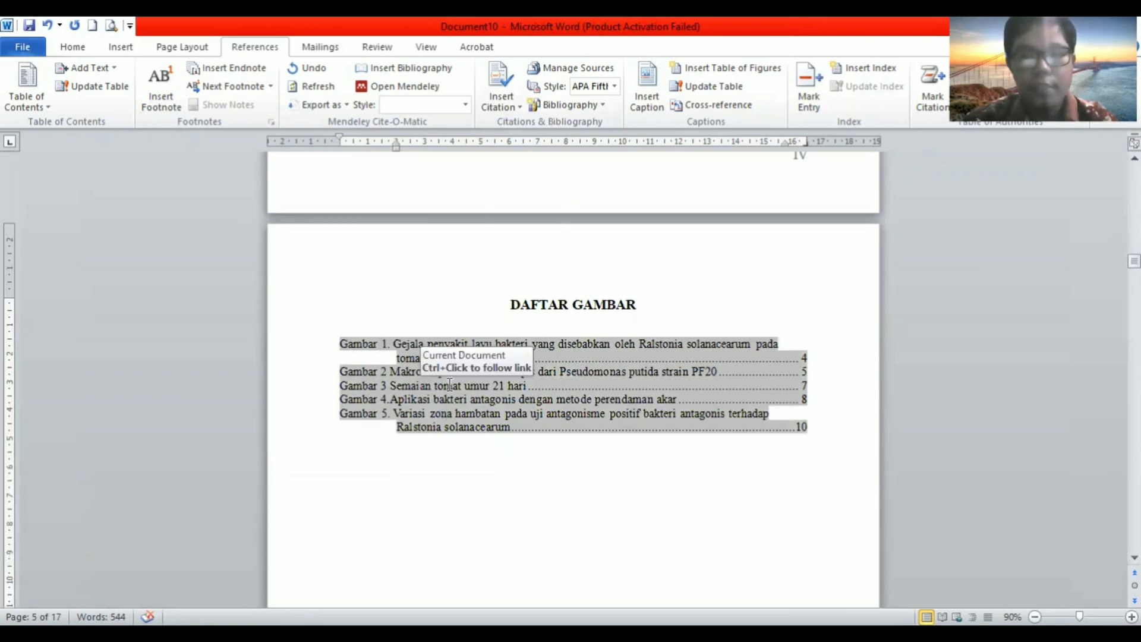
pyautogui.click(715, 88)
pyautogui.click(533, 328)
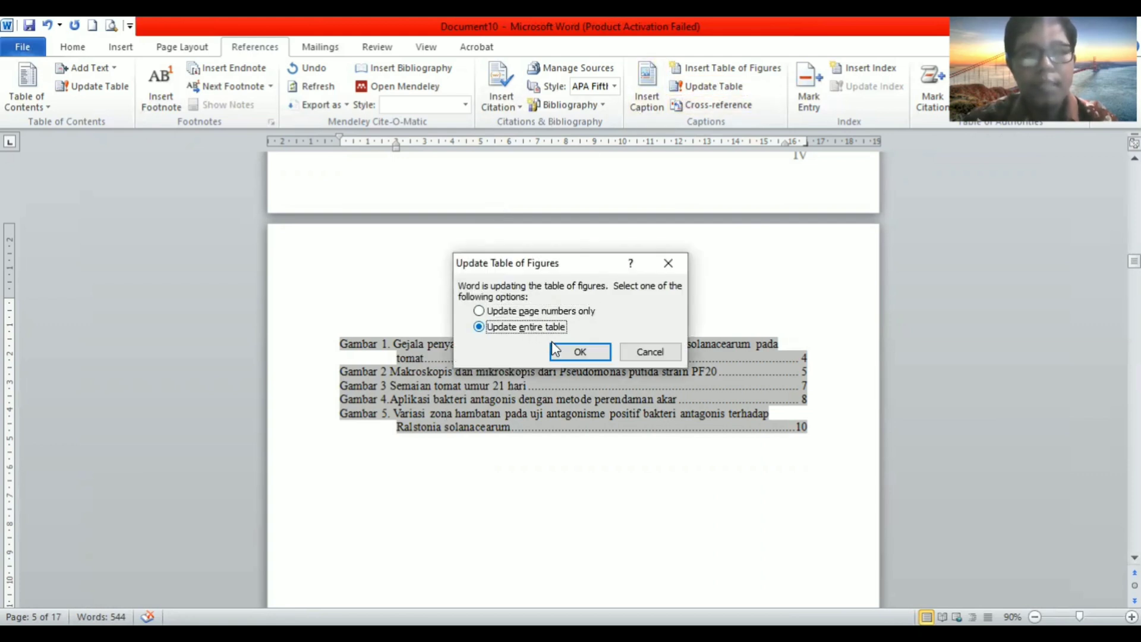
pyautogui.click(541, 310)
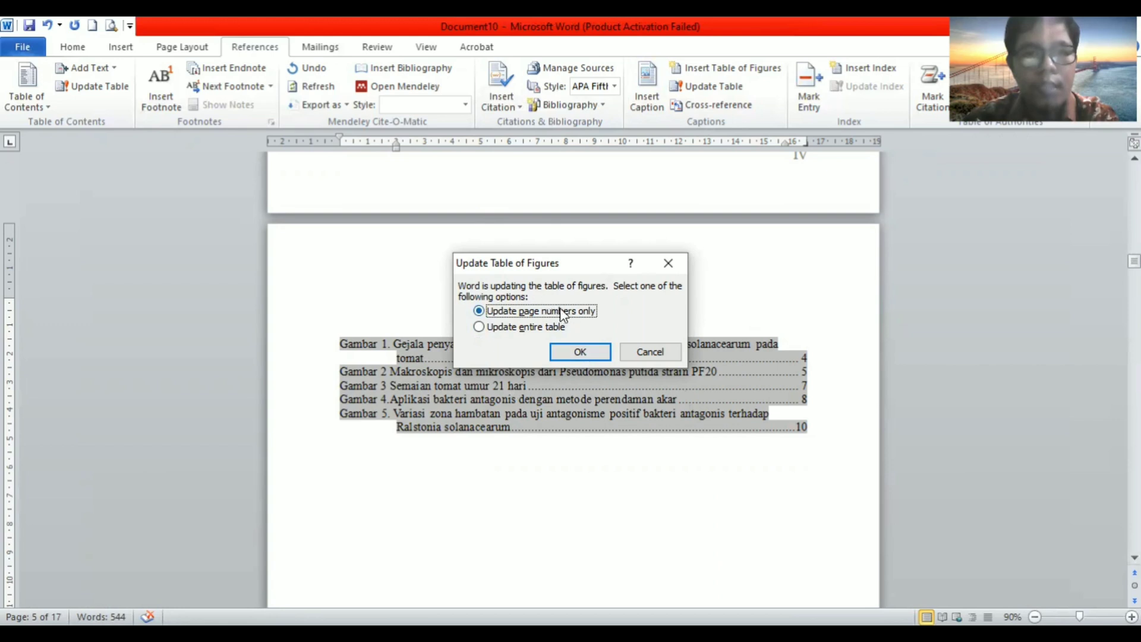
pyautogui.click(578, 351)
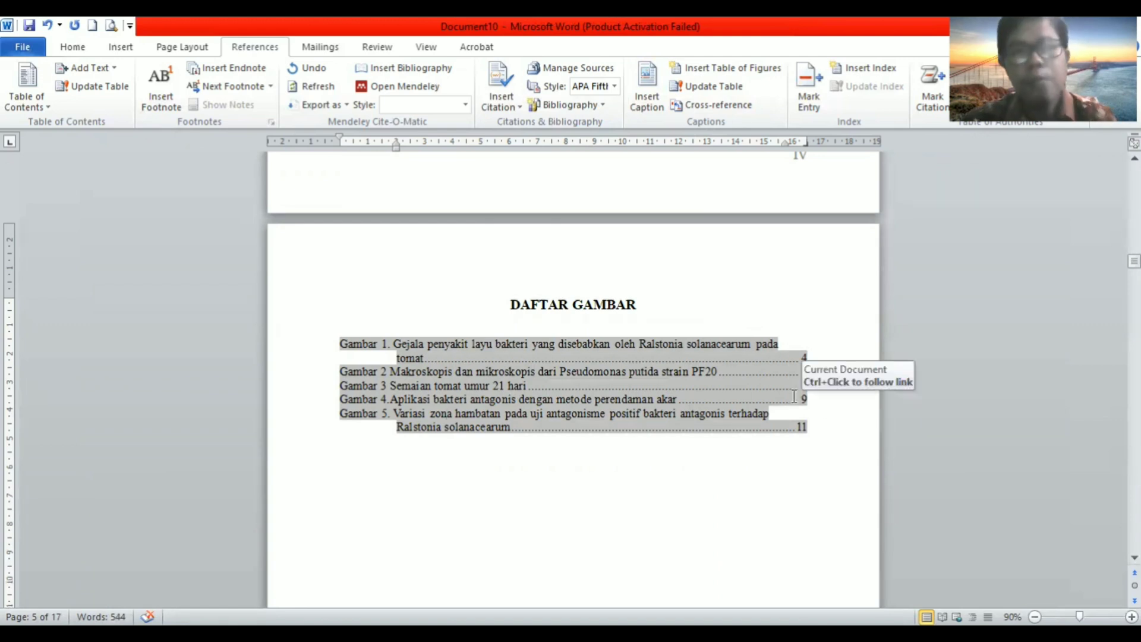
pyautogui.click(708, 86)
pyautogui.click(517, 326)
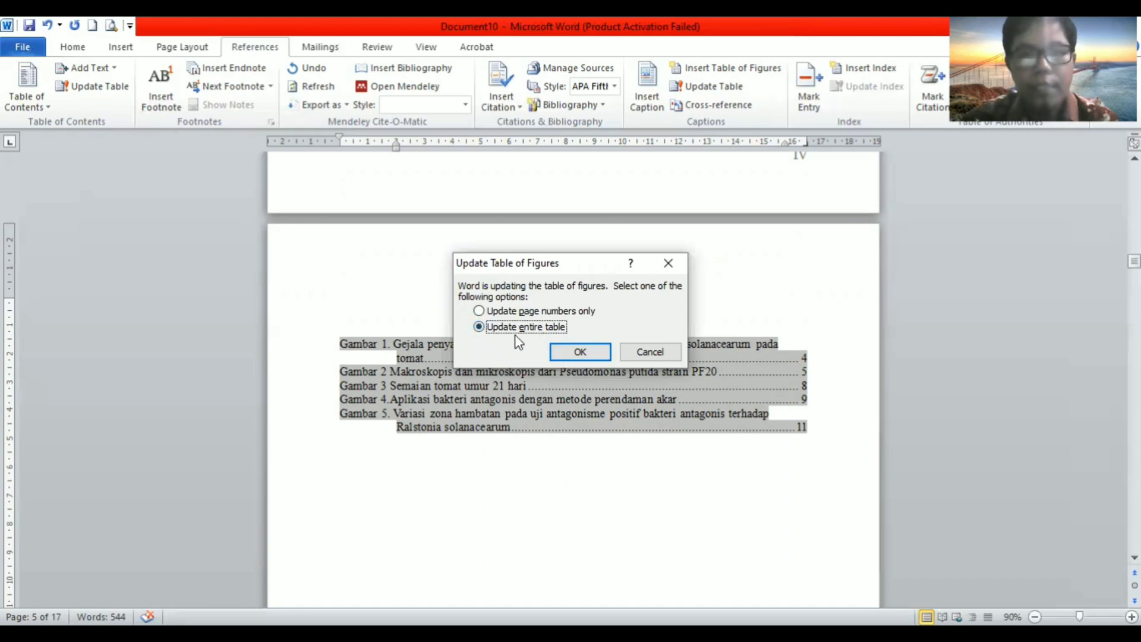
pyautogui.click(593, 355)
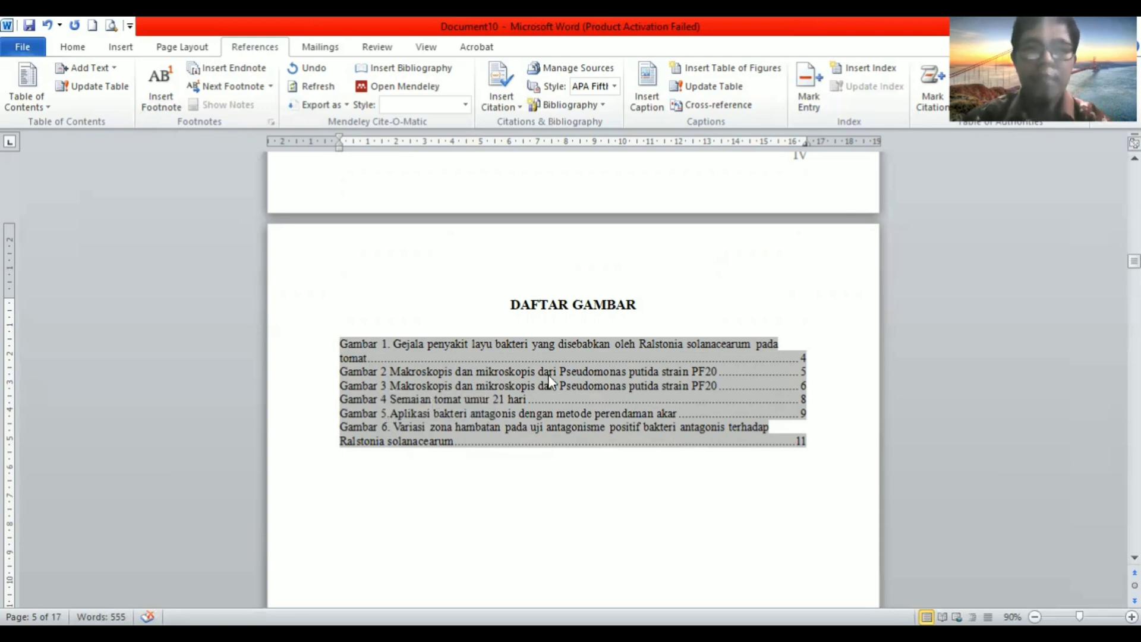
pyautogui.scroll(6, 606, 364)
pyautogui.scroll(15, 606, 364)
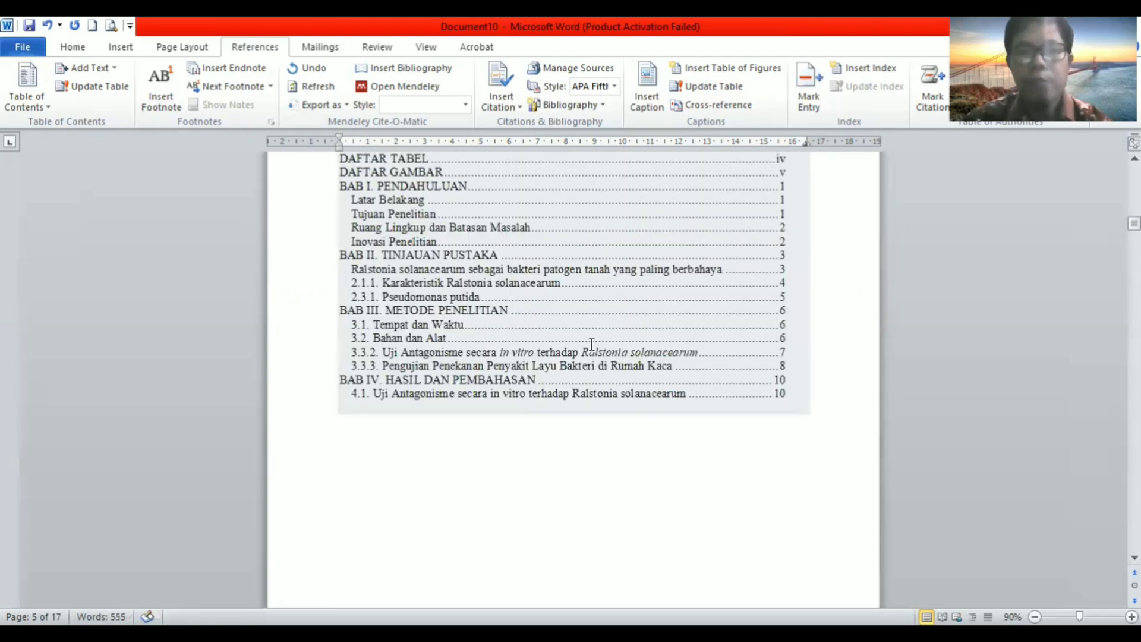
pyautogui.scroll(4, 572, 338)
pyautogui.scroll(-3, 611, 327)
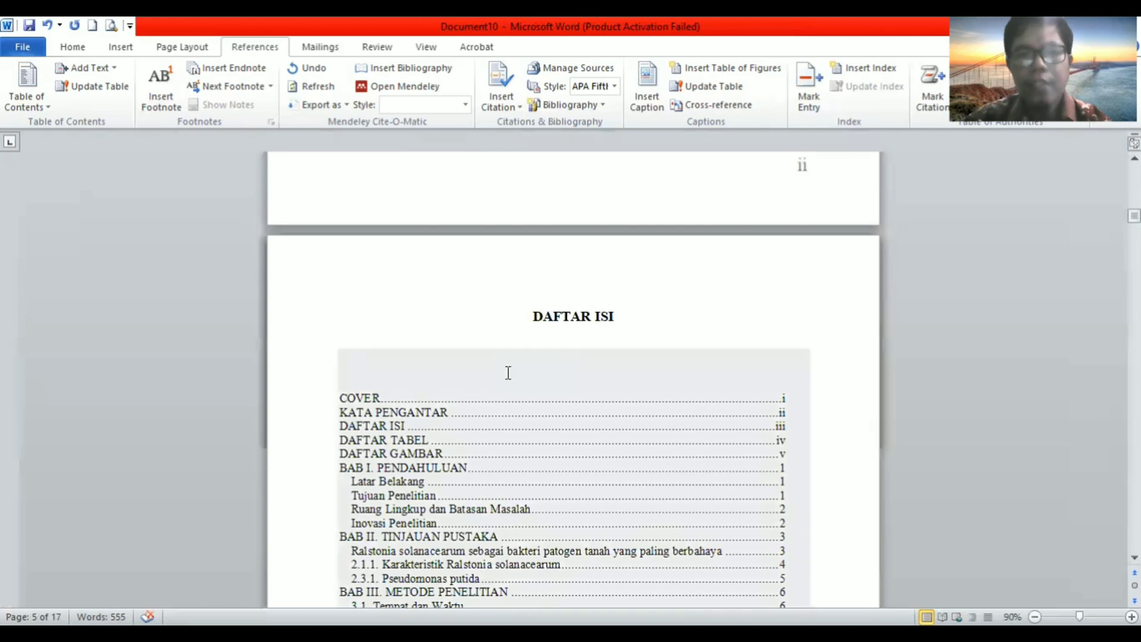
pyautogui.click(506, 371)
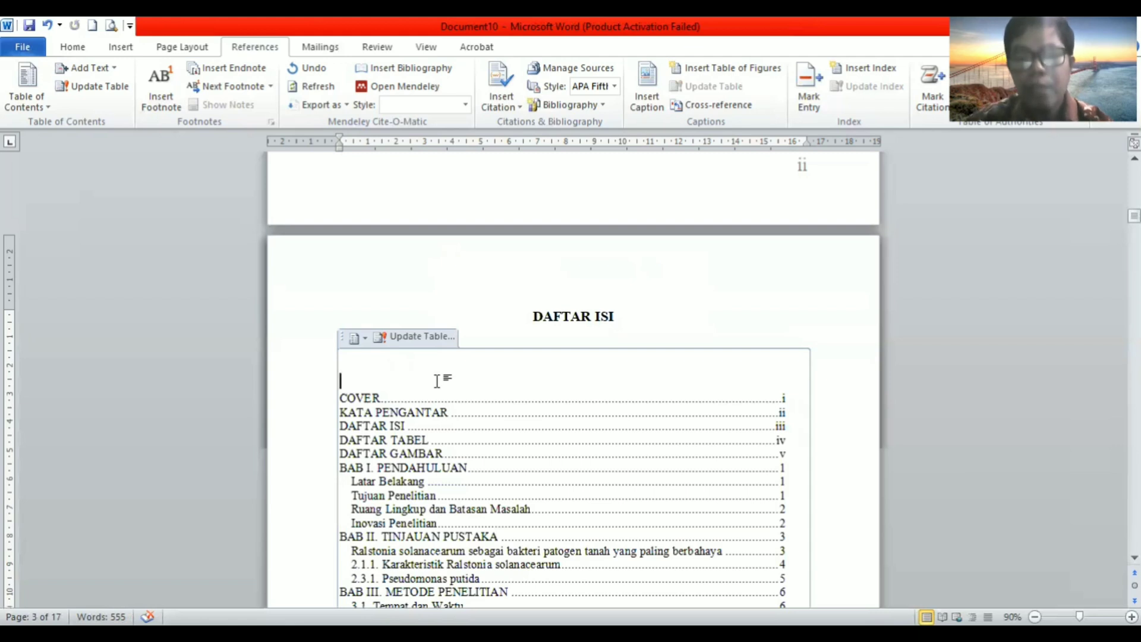
pyautogui.click(421, 339)
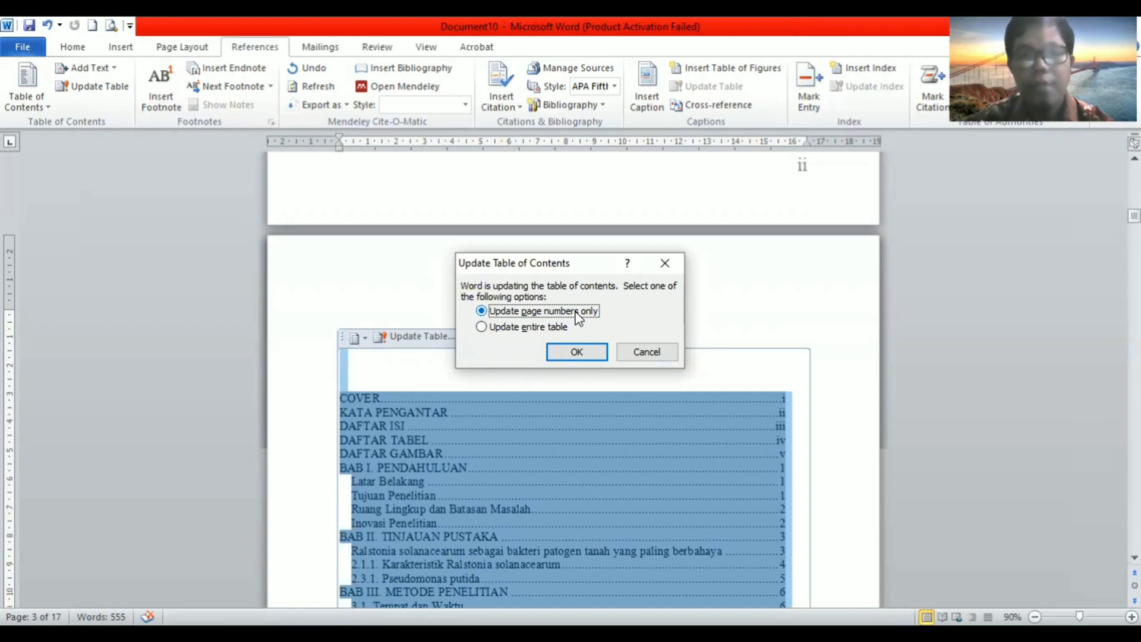
pyautogui.click(525, 328)
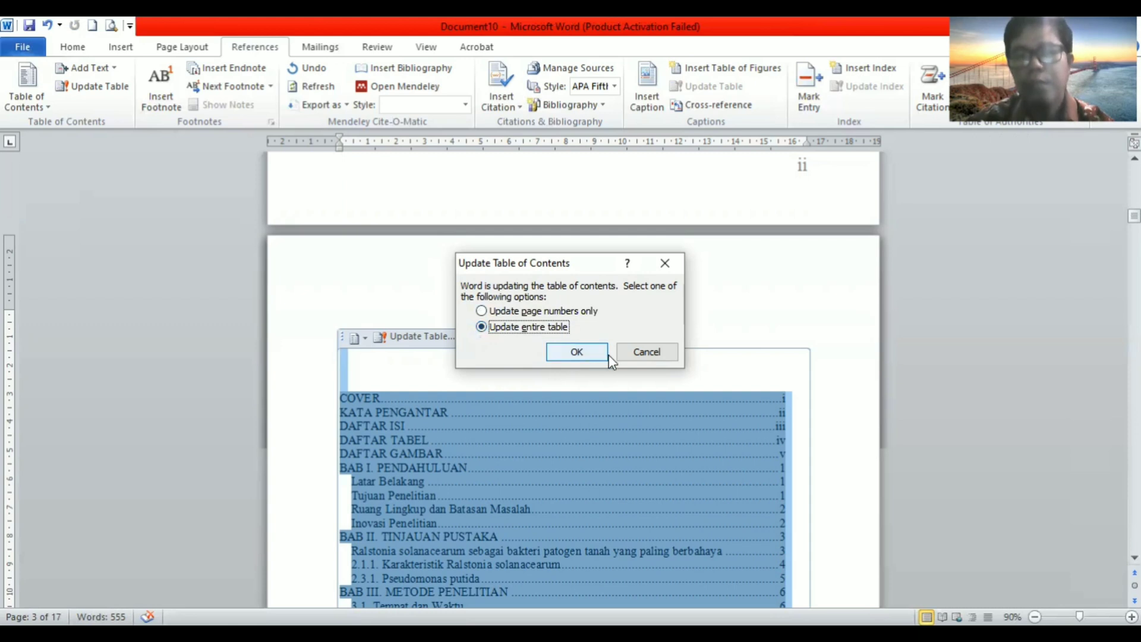
pyautogui.click(650, 353)
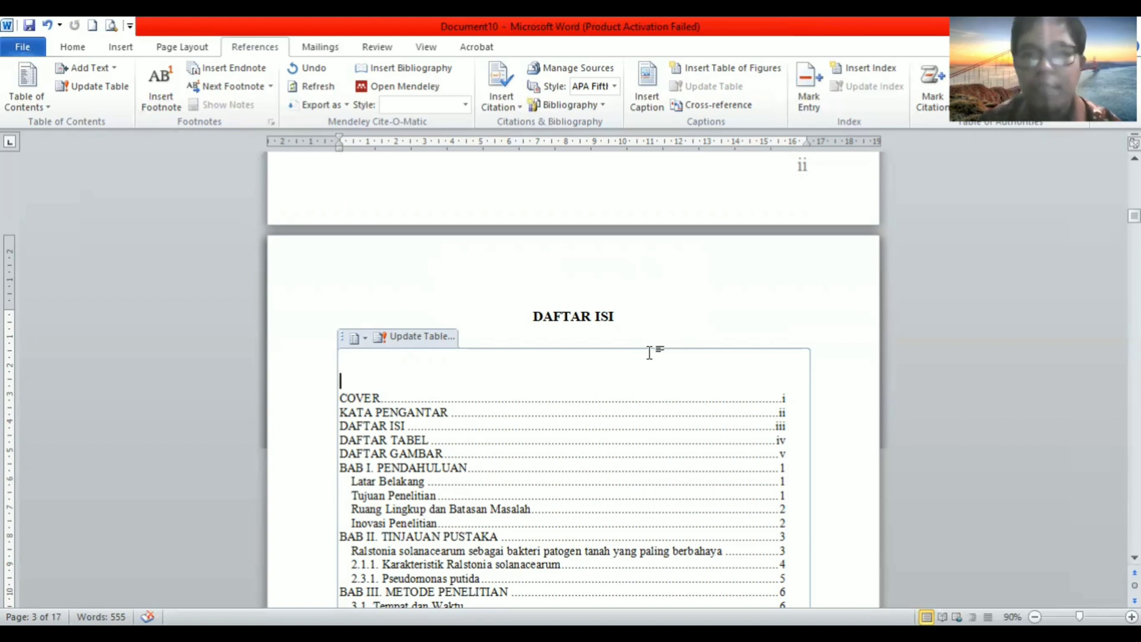
pyautogui.scroll(-5, 453, 408)
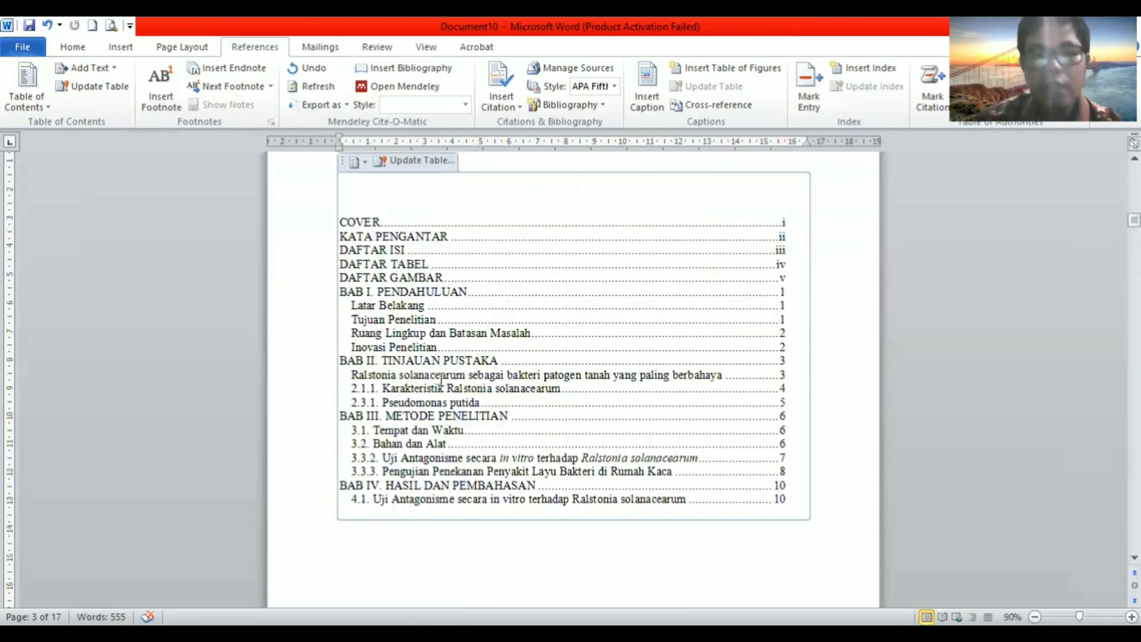